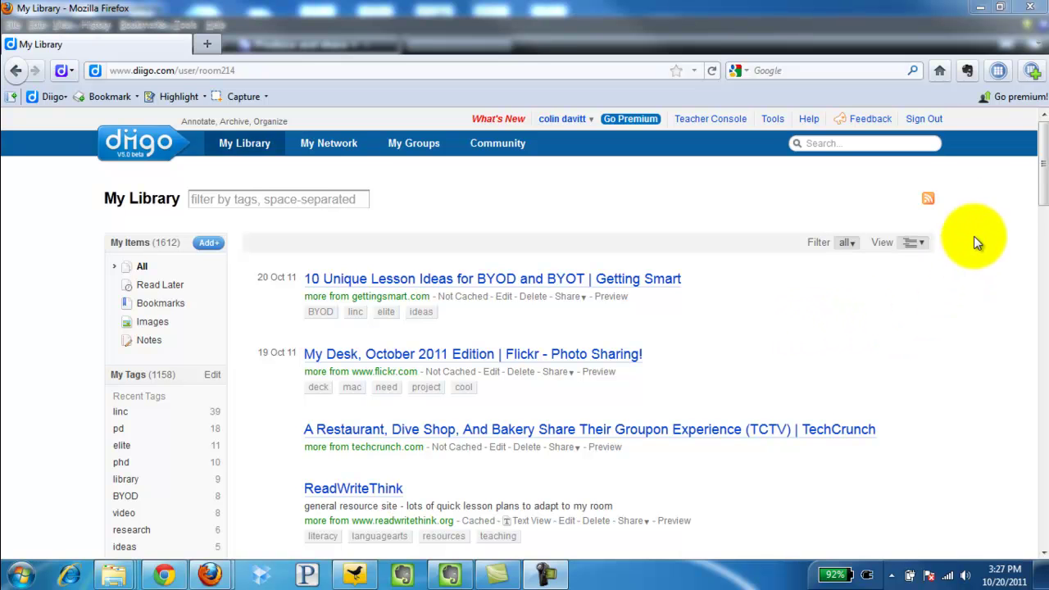
Start a new public list titled 'Social Studies Maps' in the Schools & Education category.
left_click_drag(1041, 190, 1040, 315)
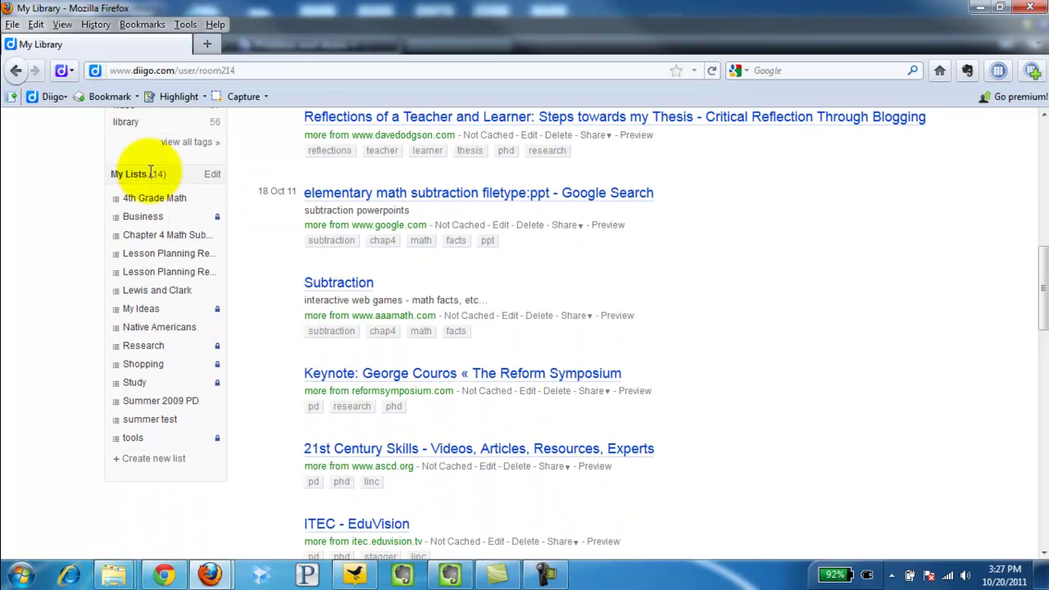
left_click(147, 460)
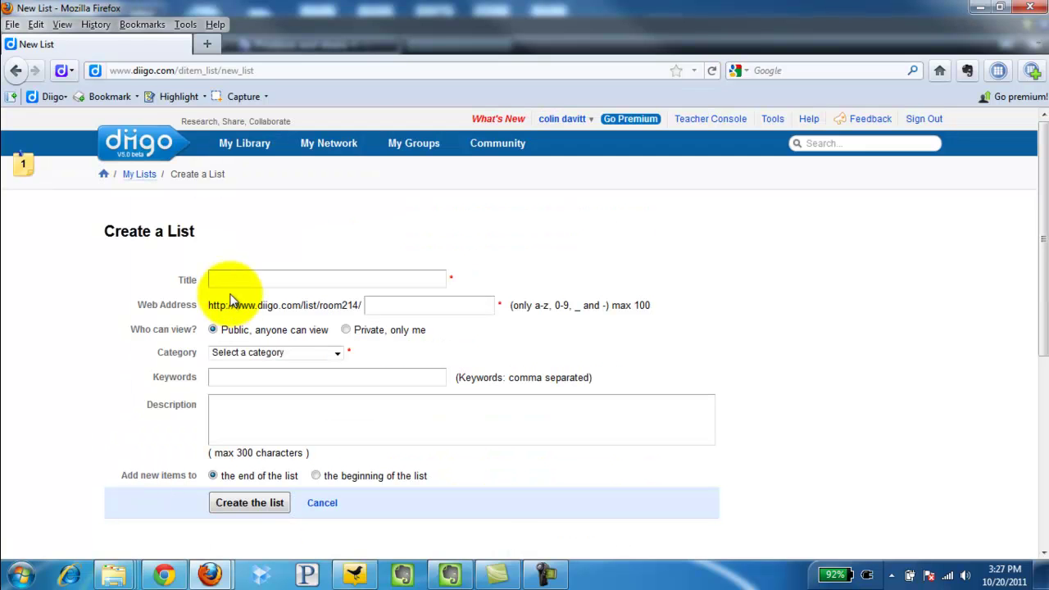
left_click(234, 281)
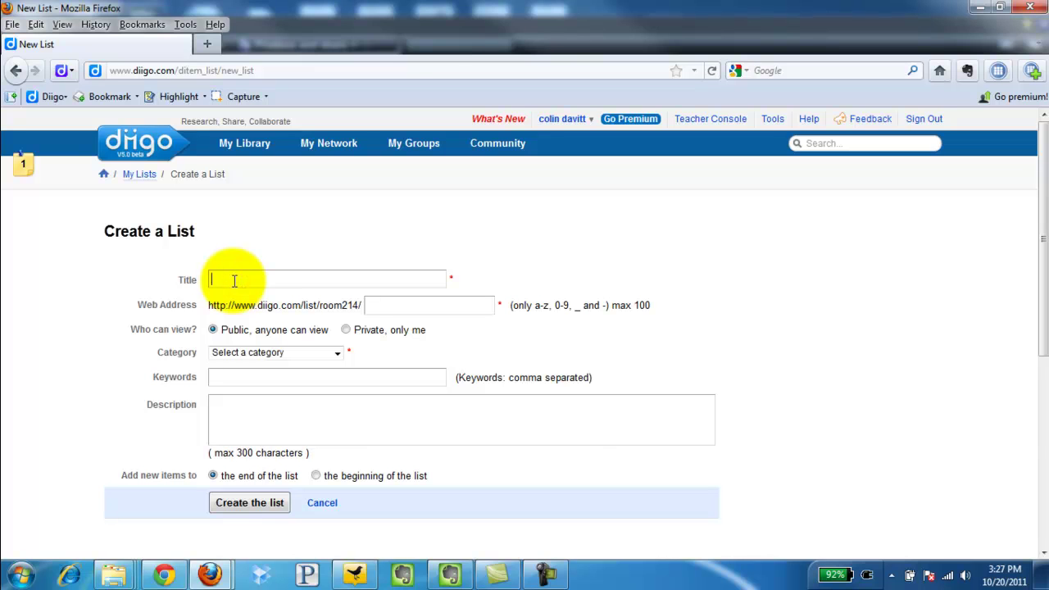
type("Social Studies ")
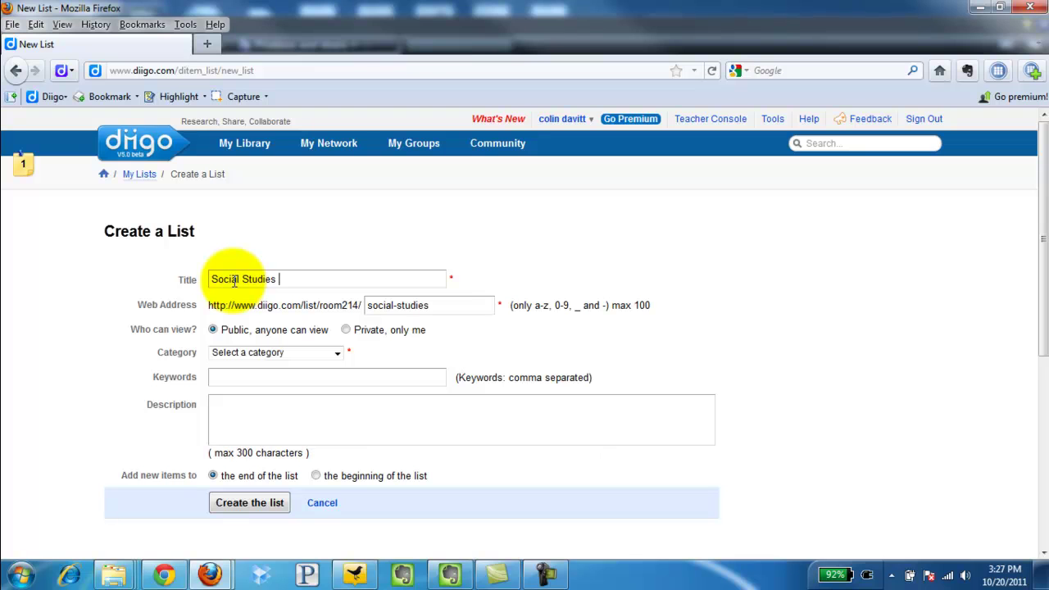
type("Maps")
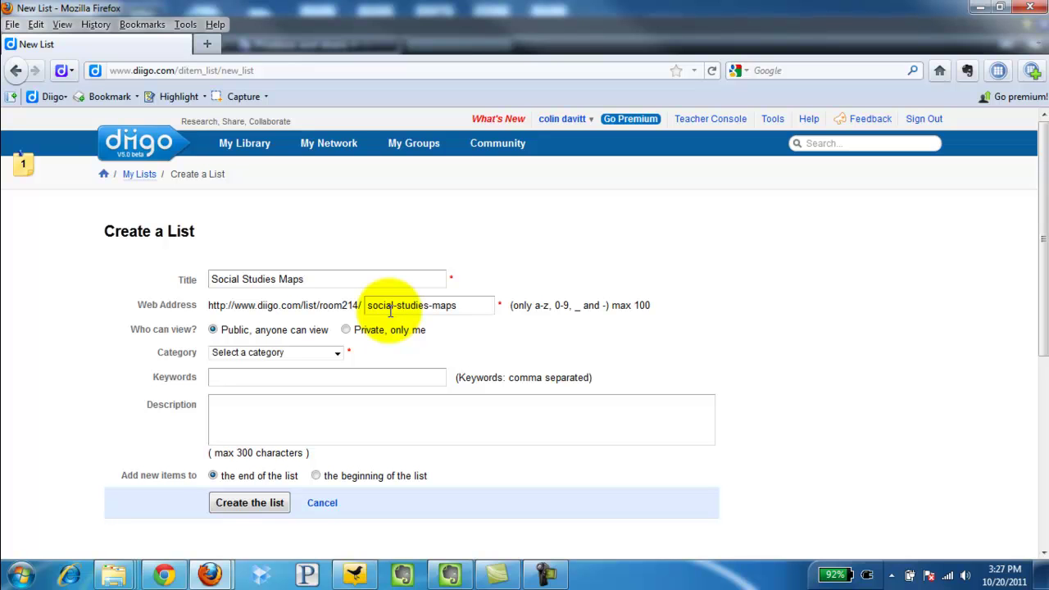
left_click(336, 353)
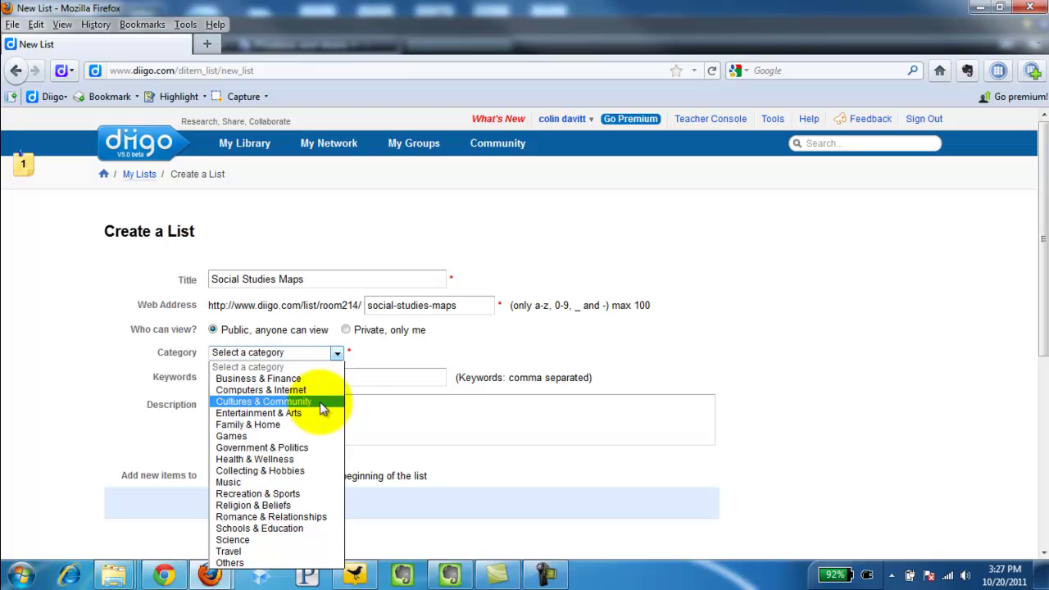
left_click(282, 529)
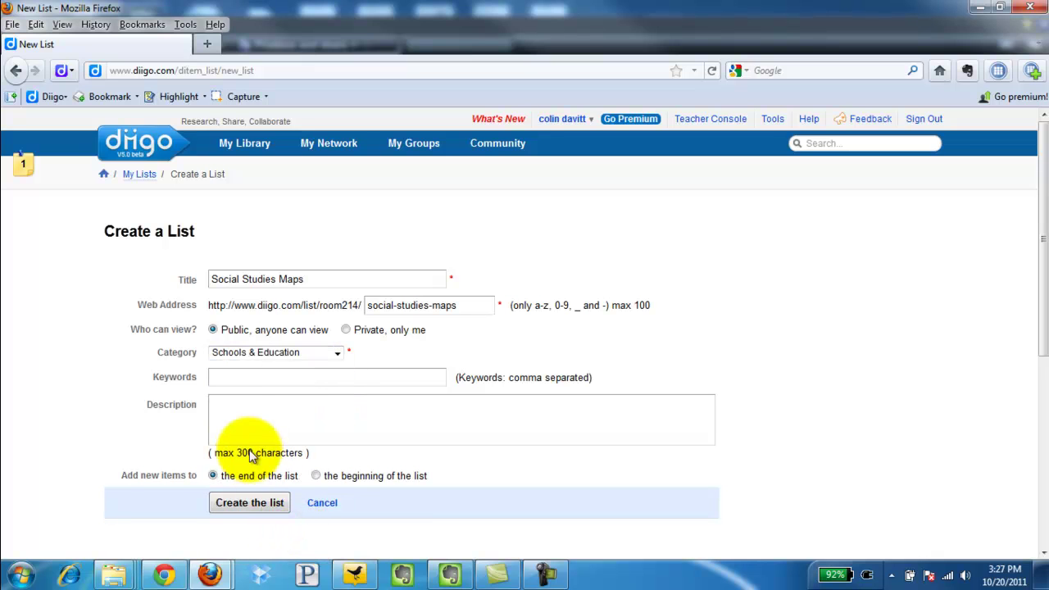
Add keywords maps and social studies, describe it as 'Resources to help teach about maps.', and create it.
left_click(225, 377)
type("m")
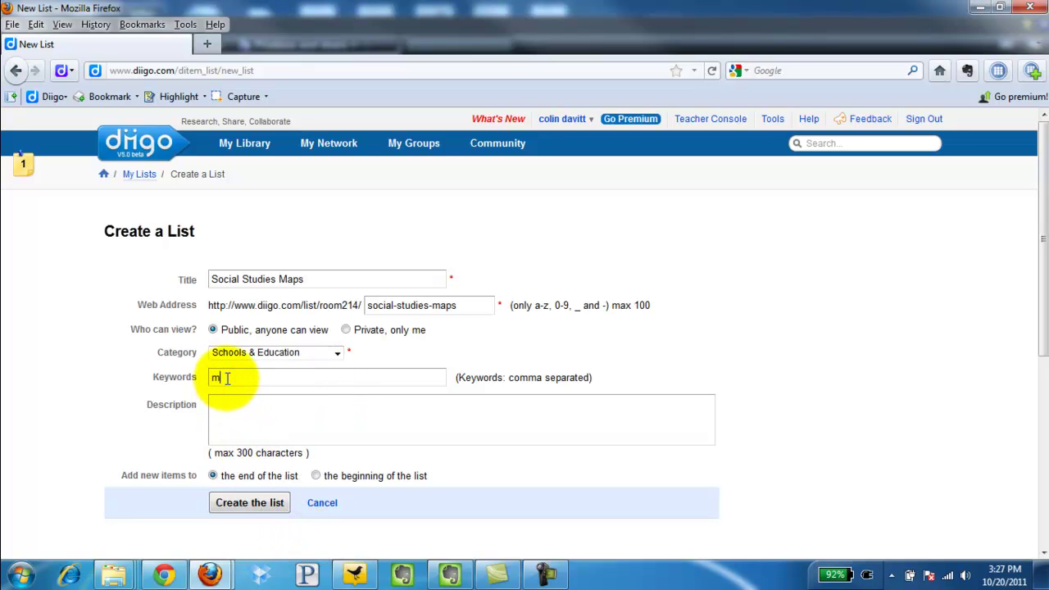
type("aps")
type(" si")
type(", s")
type("ocial")
type(" studies")
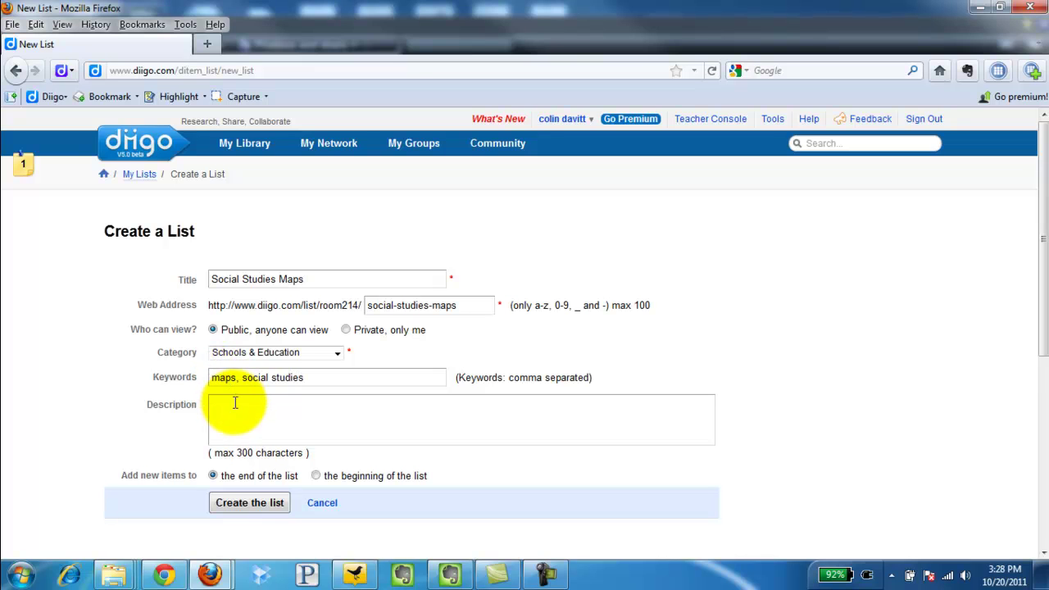
left_click(234, 403)
type("This")
key("BackSpace")
key("BackSpace")
key("BackSpace")
type("Resources to help teach about maps")
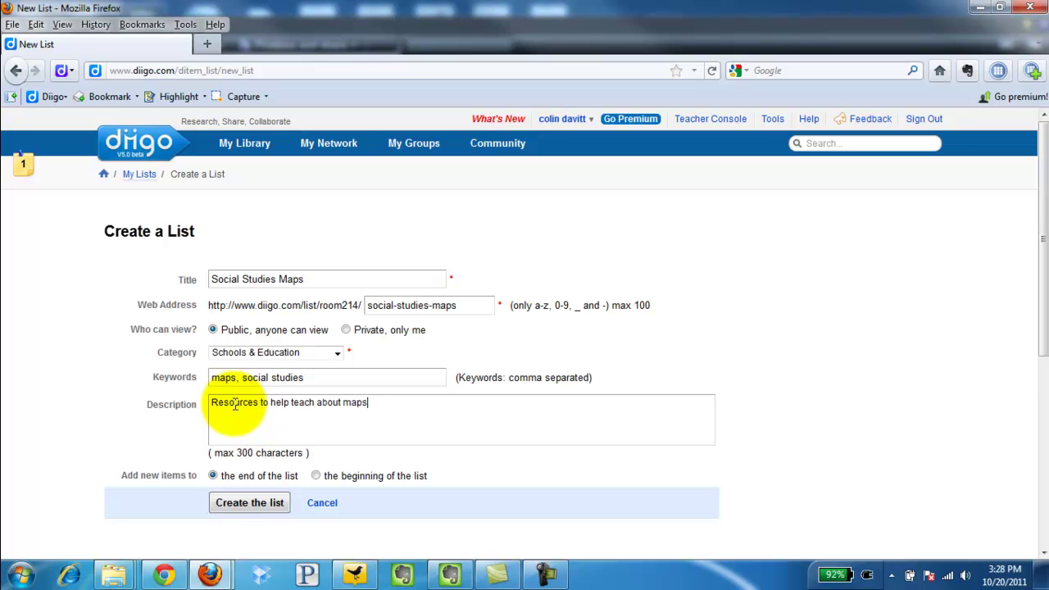
type(".")
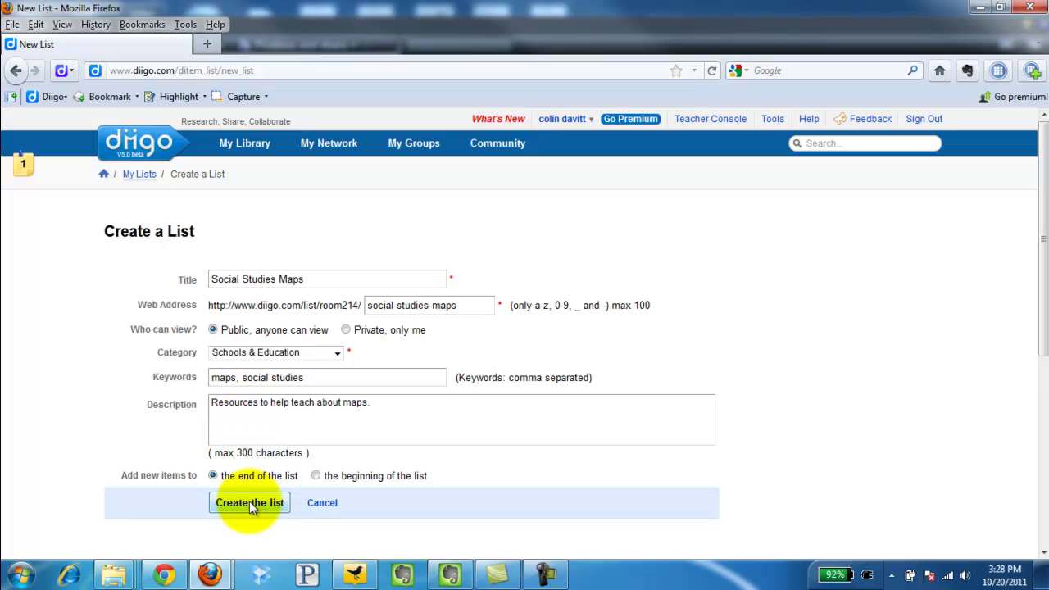
left_click(249, 502)
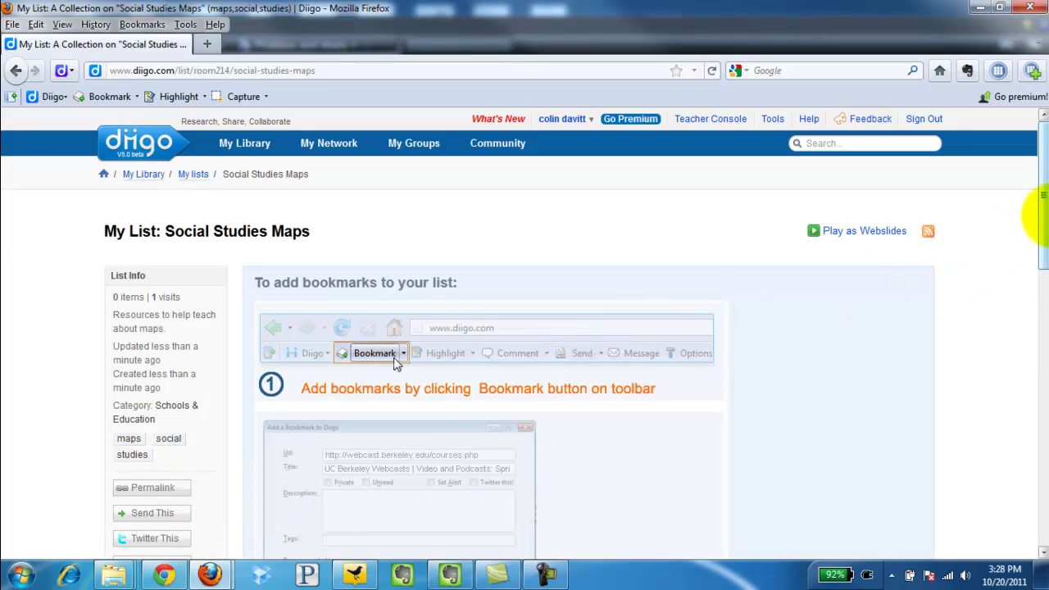
Show the Social Studies Maps list's permalink, the address ending in /social-studies-maps.
left_click_drag(1040, 218, 1044, 271)
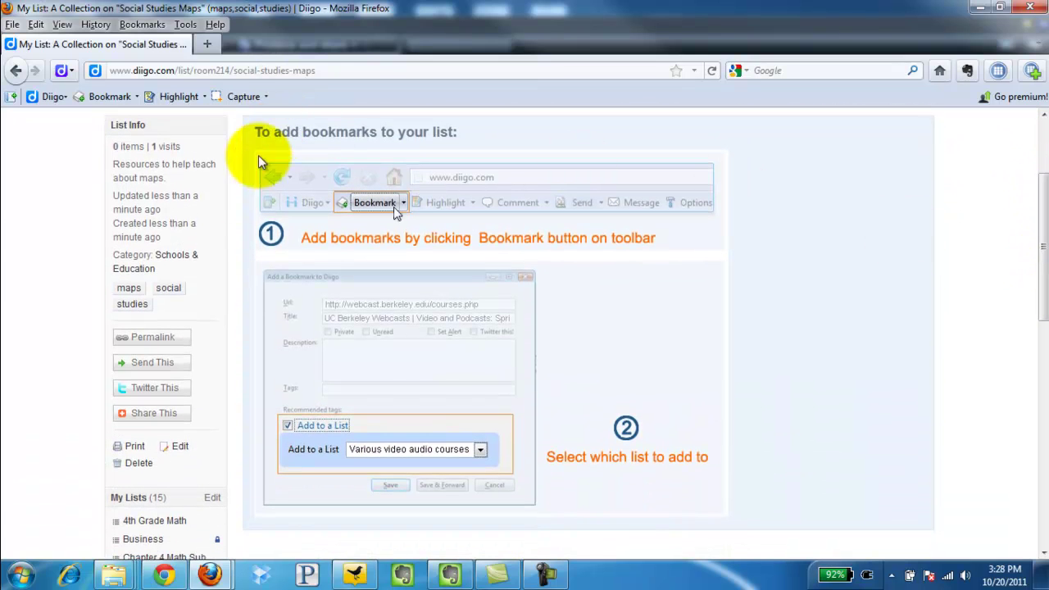
left_click(187, 340)
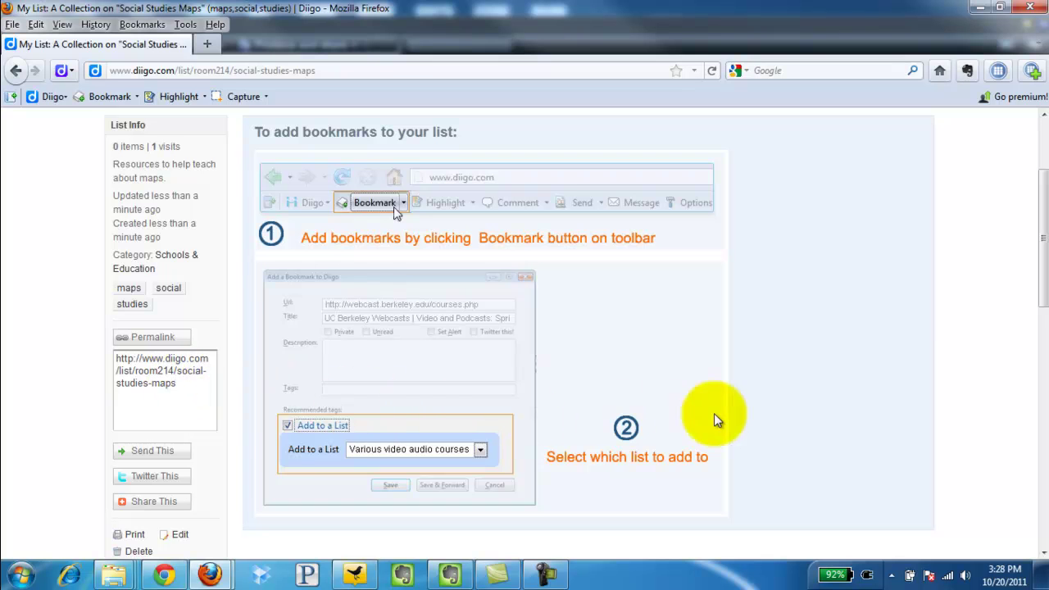
left_click_drag(1039, 276, 1042, 324)
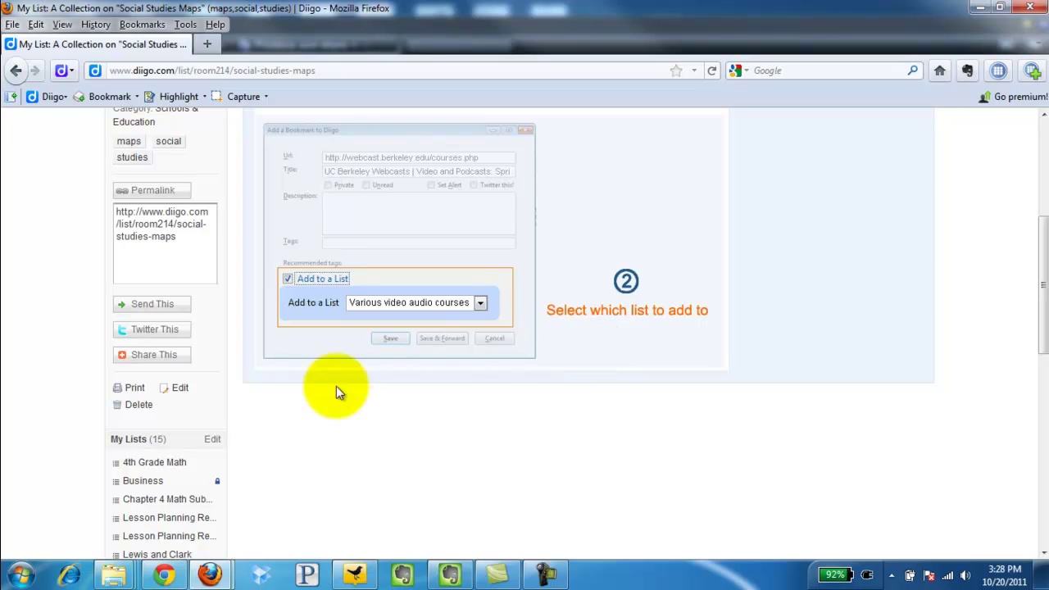
Edit the list so new items go at the beginning, and save the change.
left_click(181, 390)
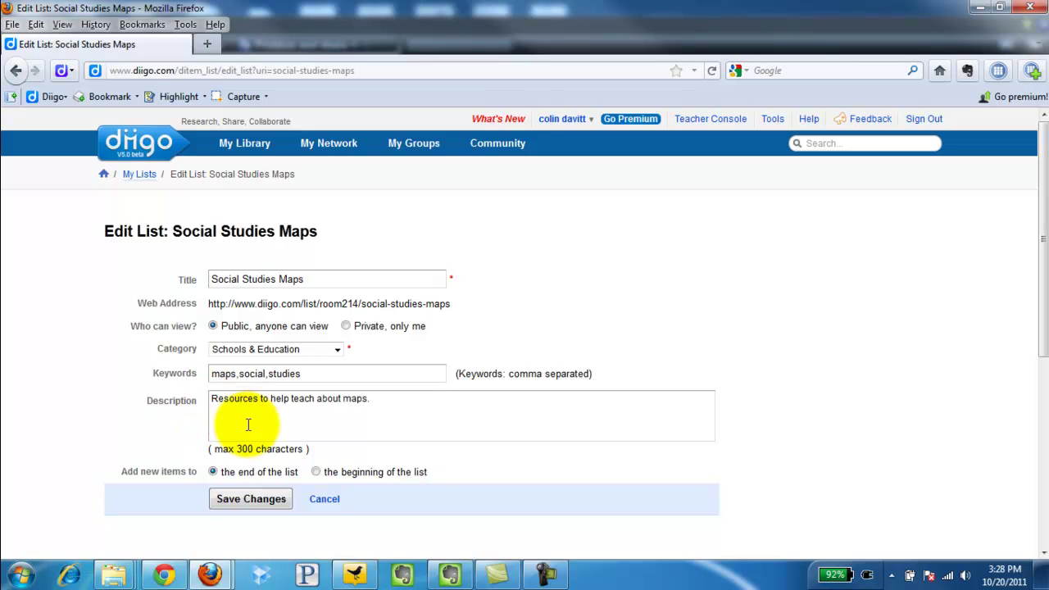
left_click(318, 474)
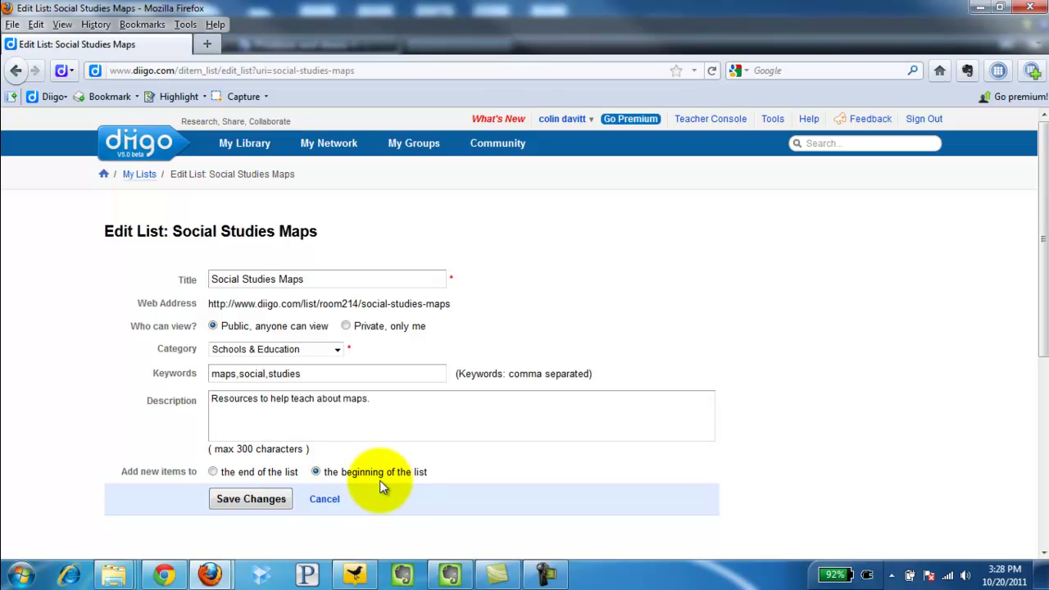
left_click(270, 501)
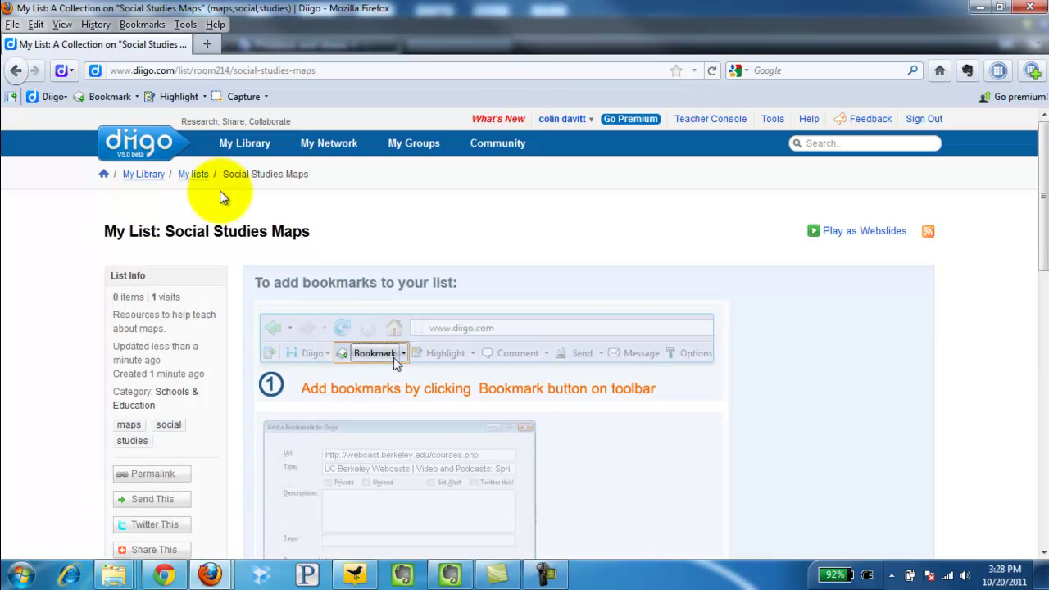
In a new tab, search Google for 'national geographic' and open nationalgeographic.com.
left_click(206, 45)
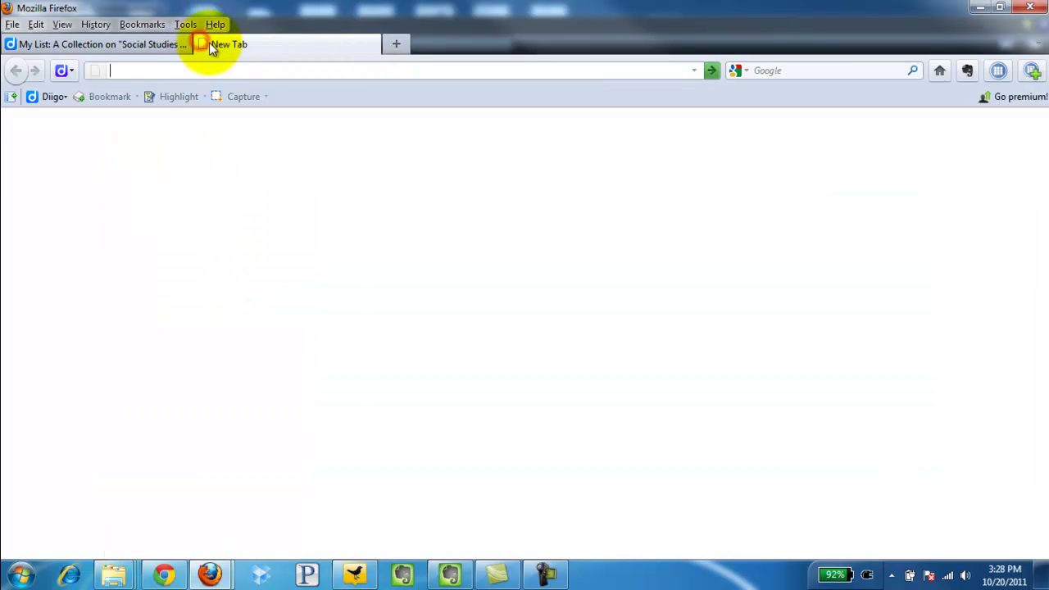
left_click(778, 69)
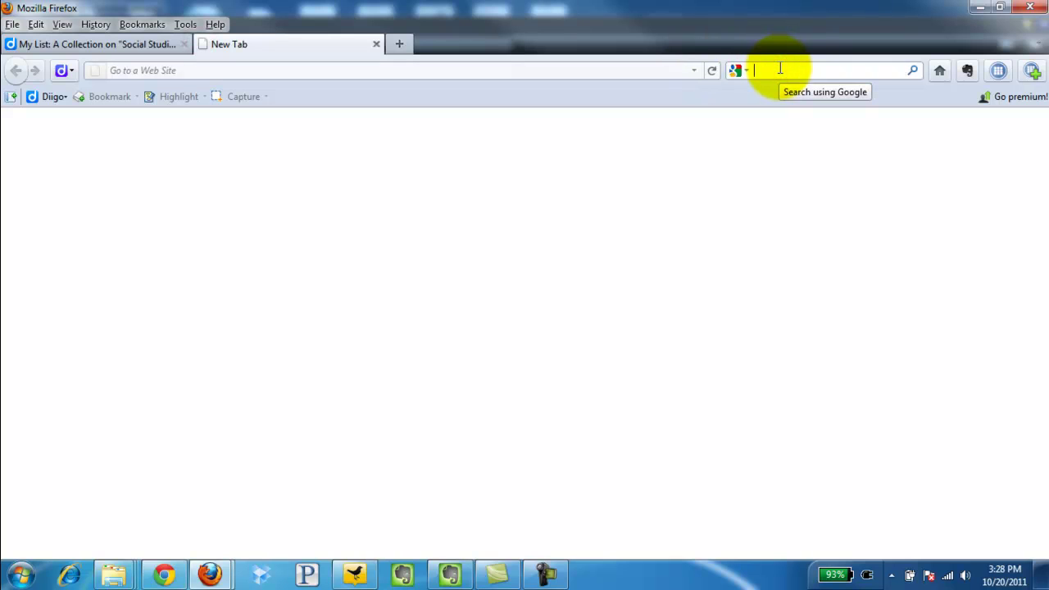
type("natio")
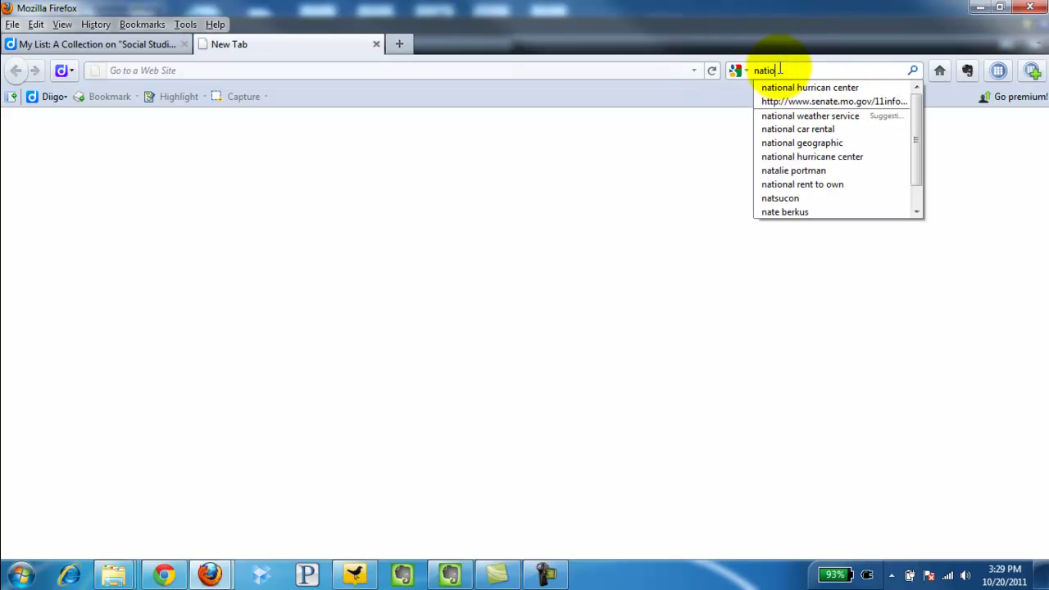
type("anl geo")
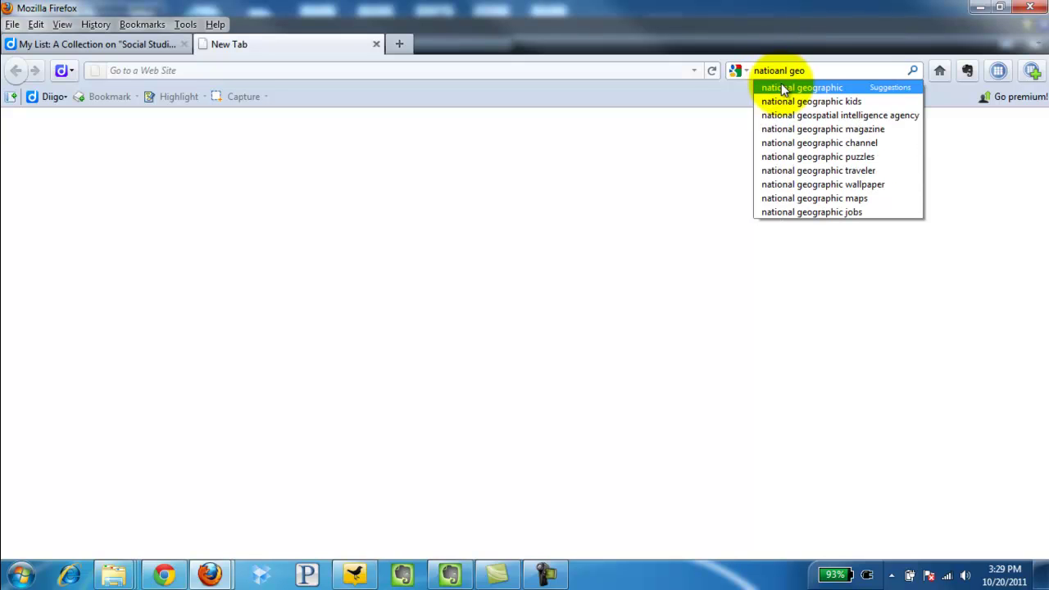
left_click(782, 87)
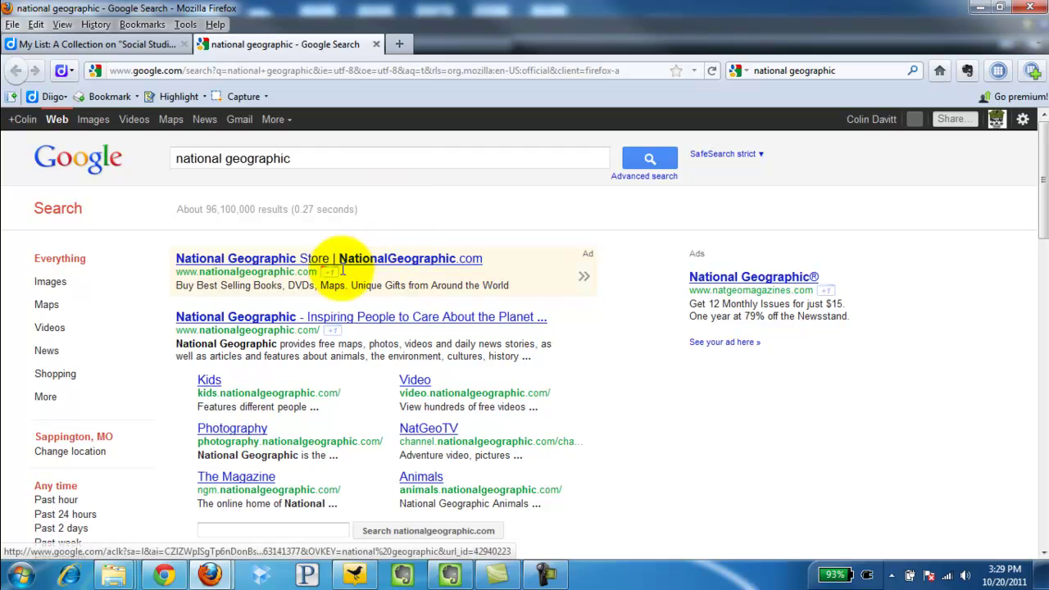
left_click(262, 316)
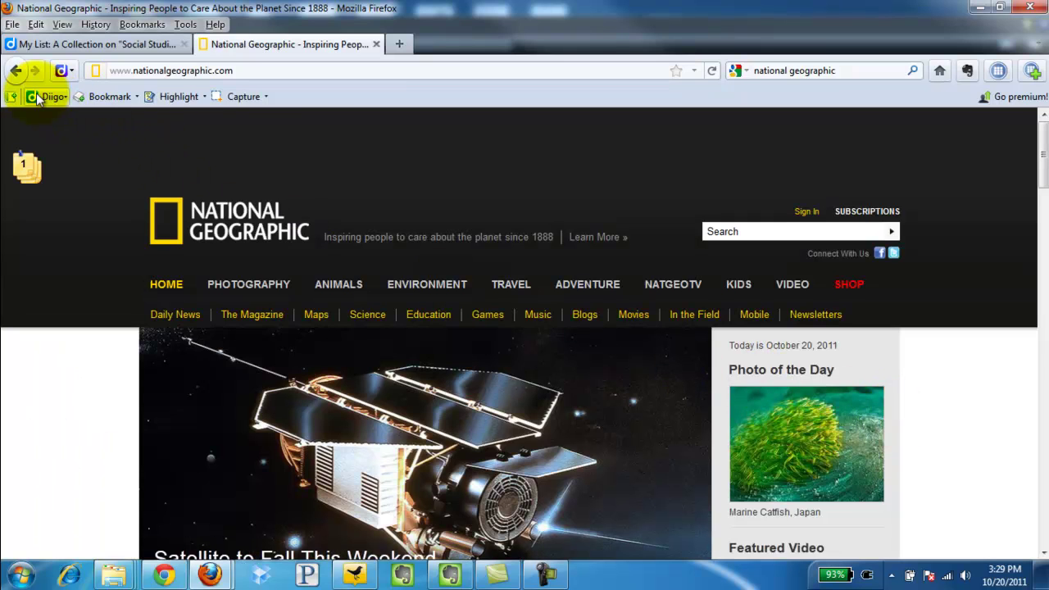
Start a Diigo bookmark for the page with the description 'Additional map resources'.
left_click(110, 97)
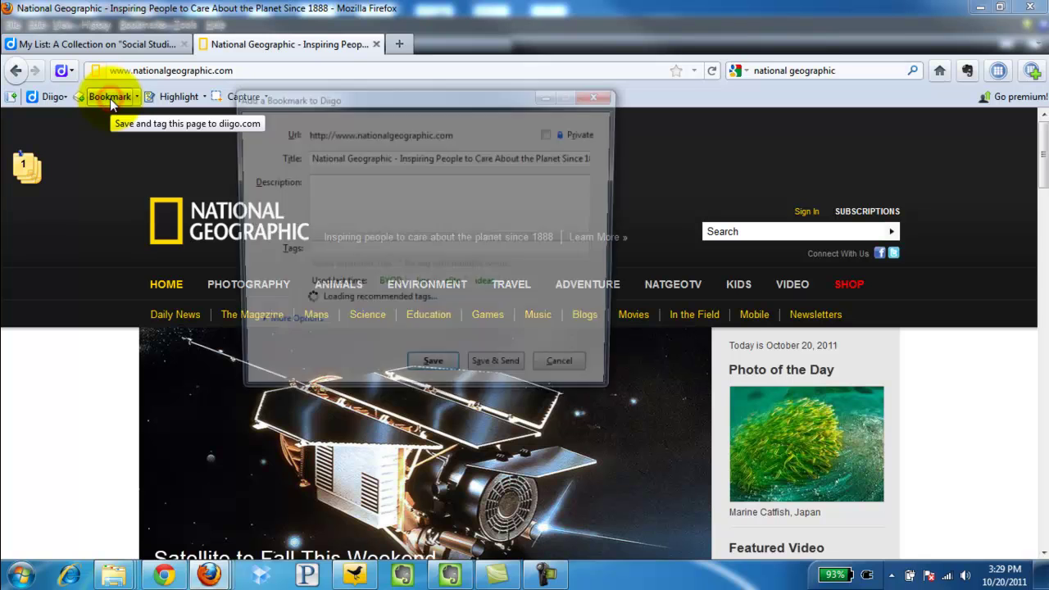
left_click(330, 188)
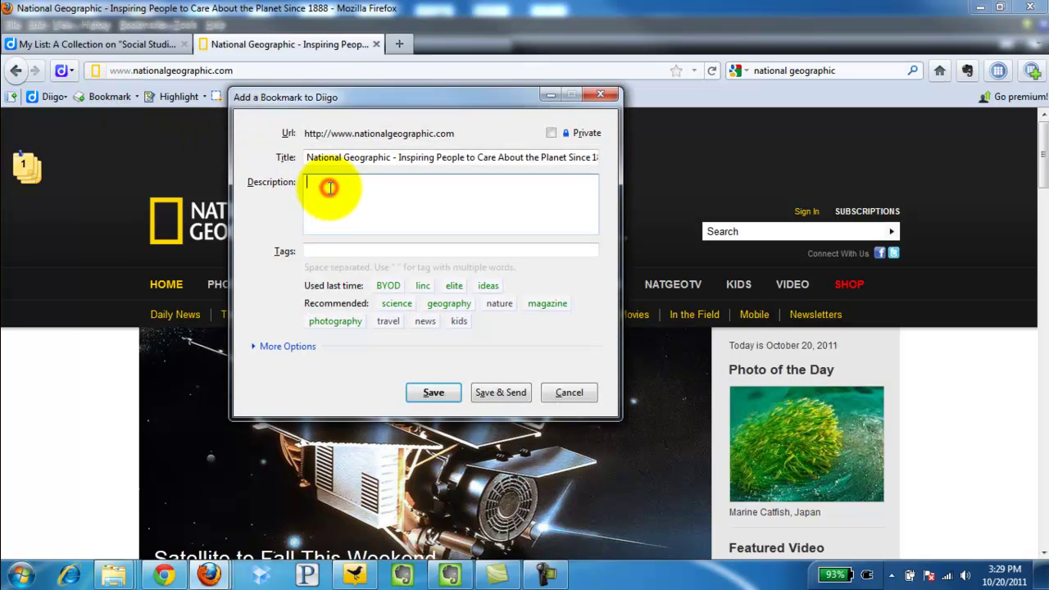
type("Additioanl")
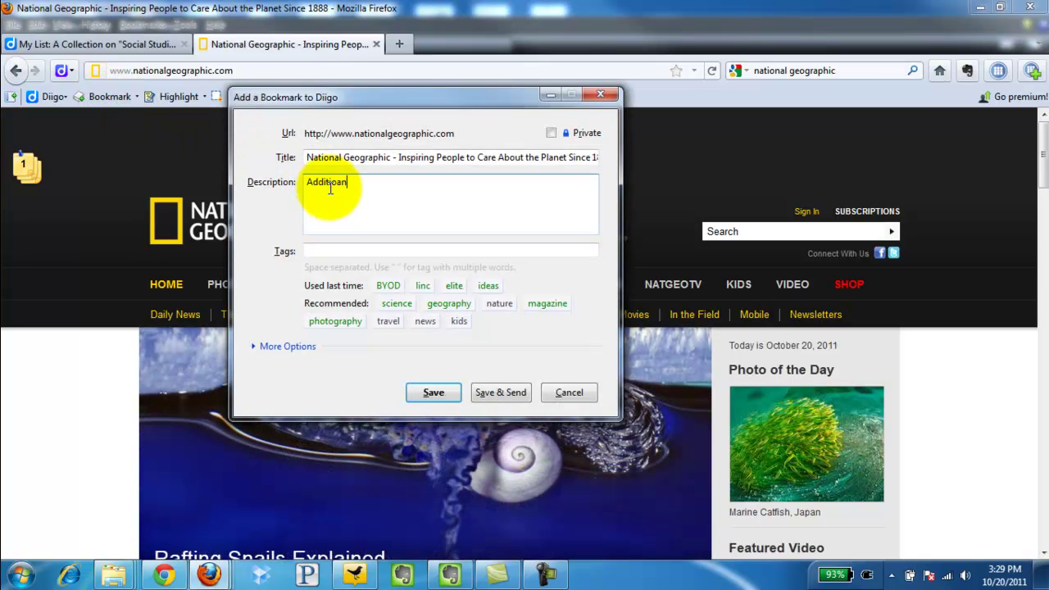
key("BackSpace")
key("BackSpace")
key("BackSpace")
type("nal map resources")
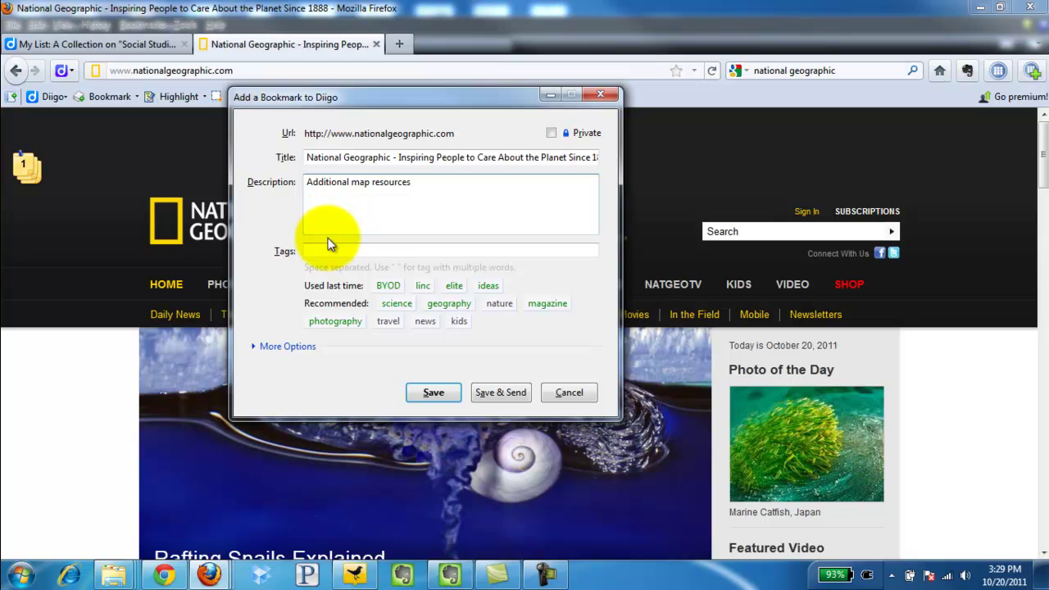
Tag the bookmark maps, social studies, chap4, geography and magazine.
left_click(326, 250)
type("map")
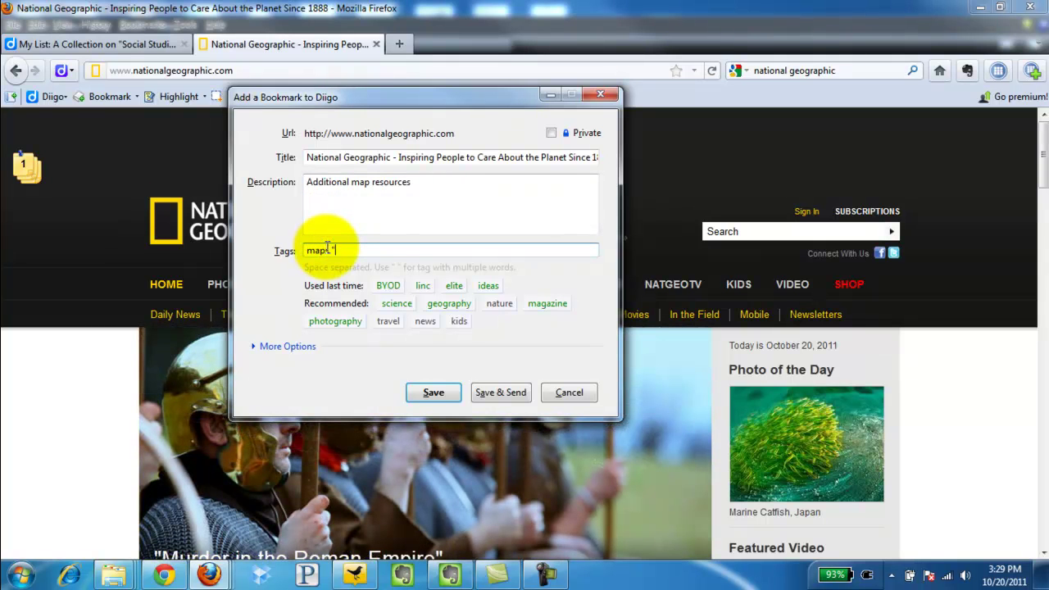
type("s \"soc")
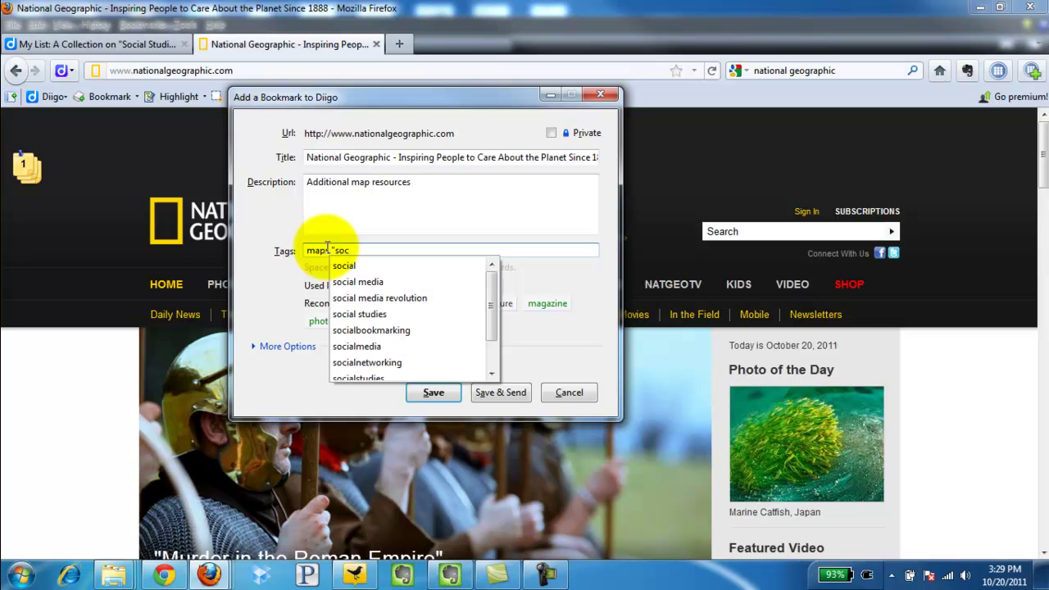
type("ial stu")
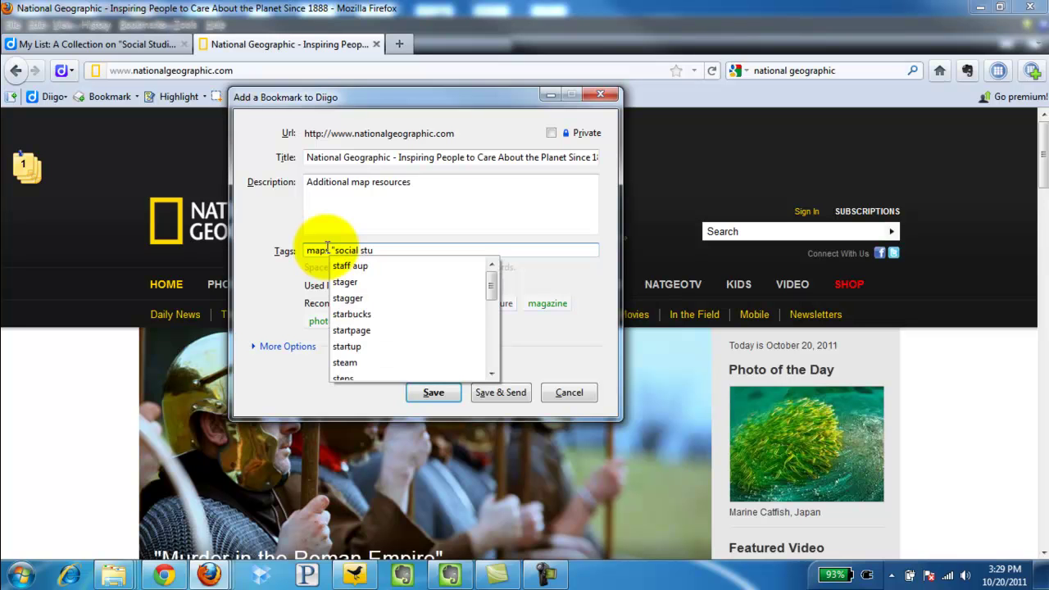
type("dies")
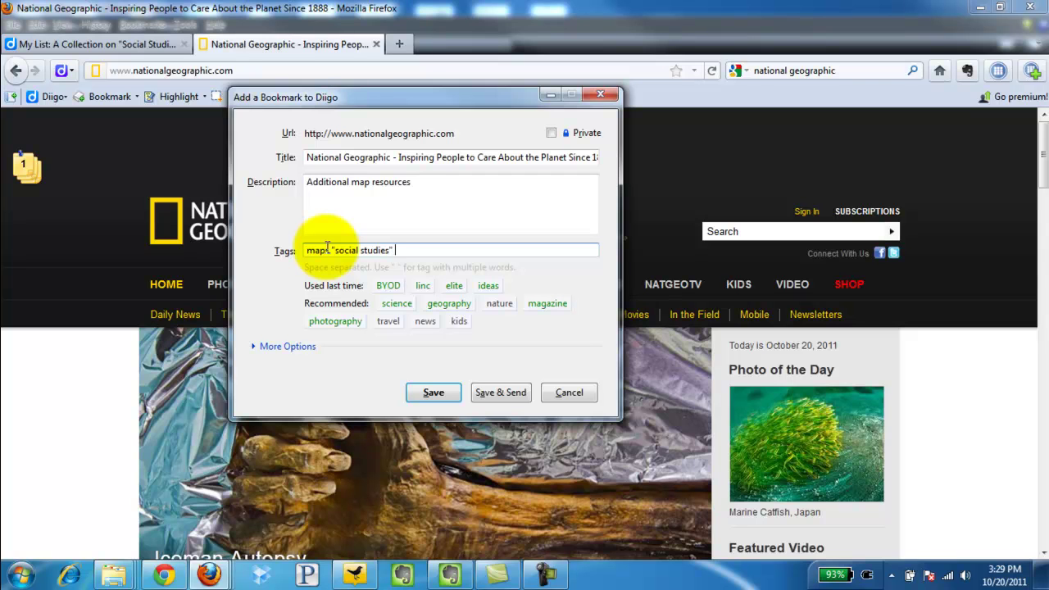
type("\" chap")
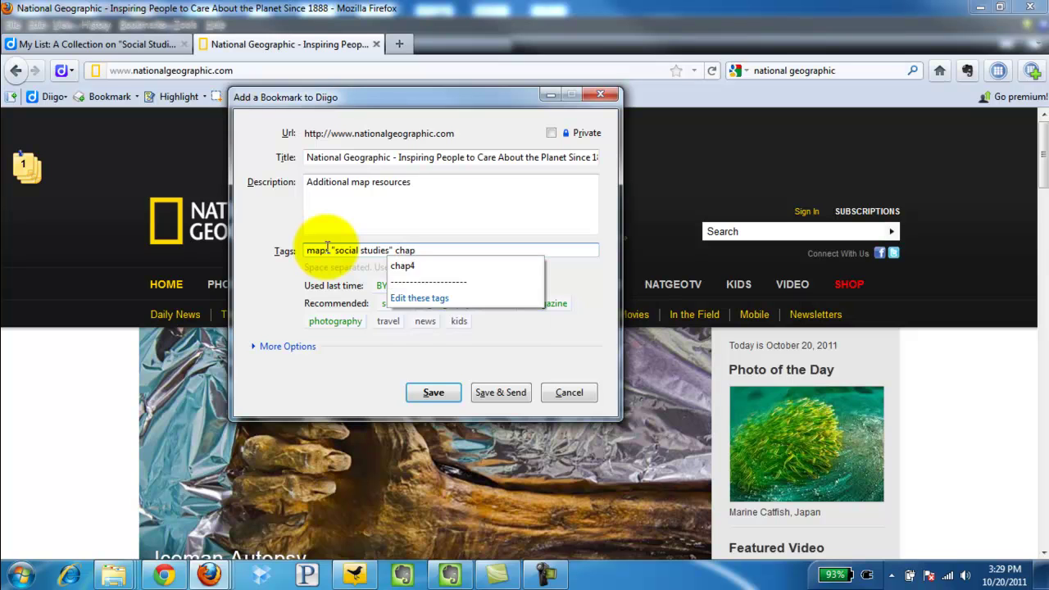
left_click(400, 264)
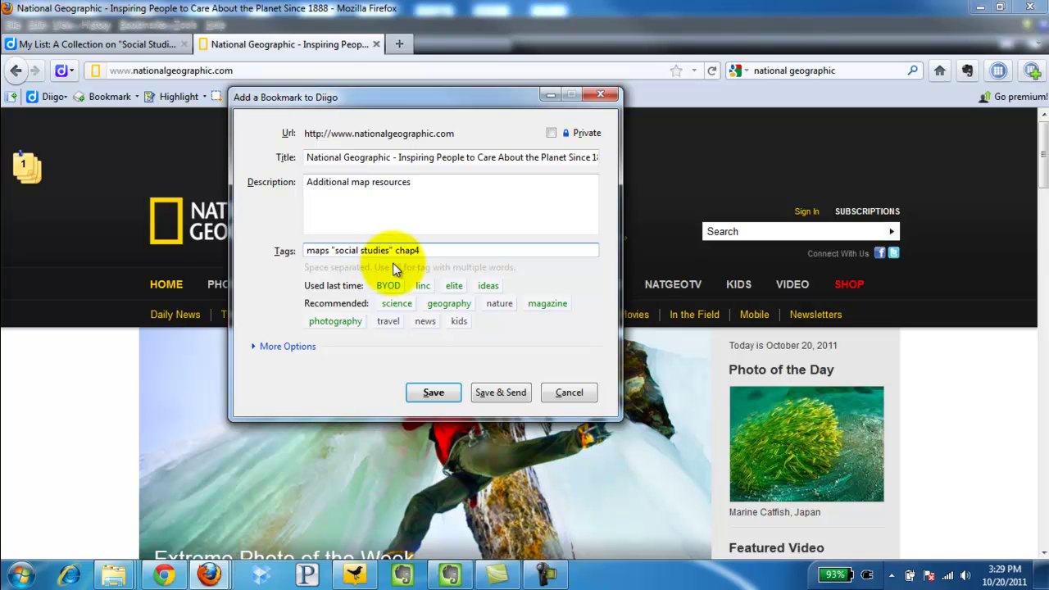
left_click(428, 303)
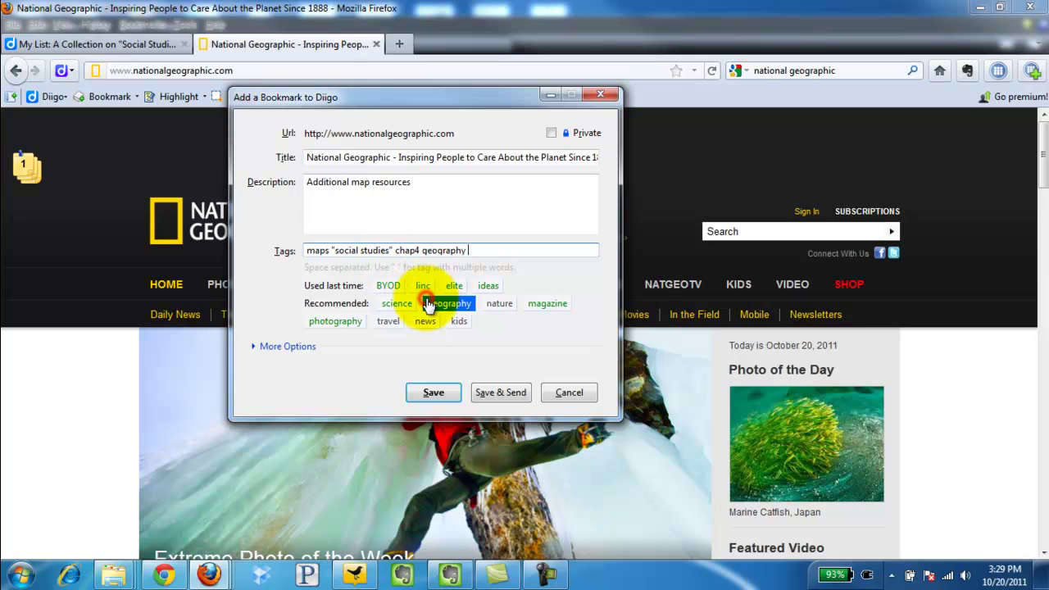
left_click(544, 303)
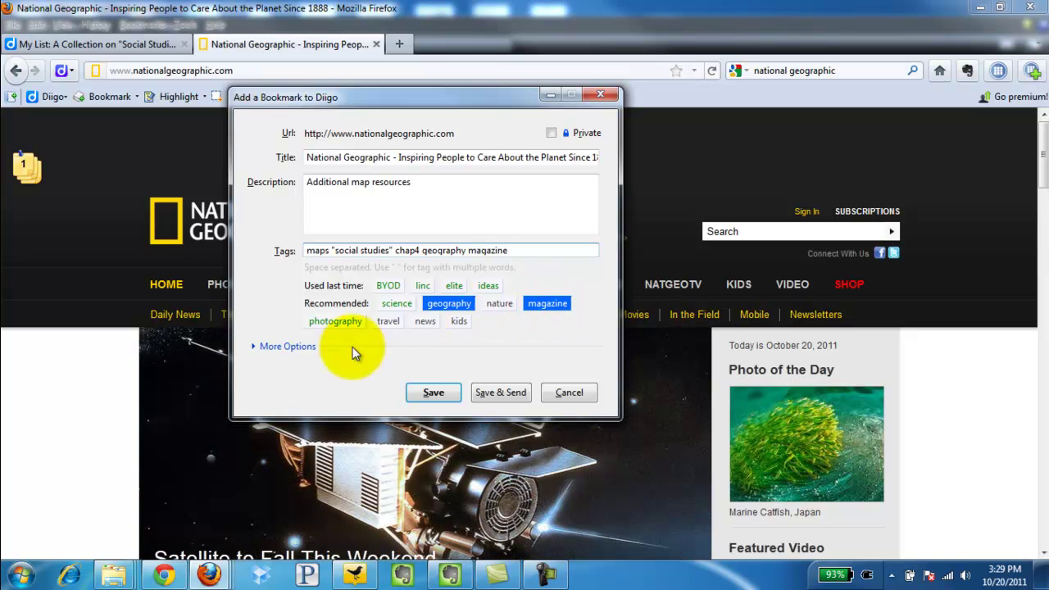
Add the bookmark to the Social Studies Maps list and save it.
left_click(287, 347)
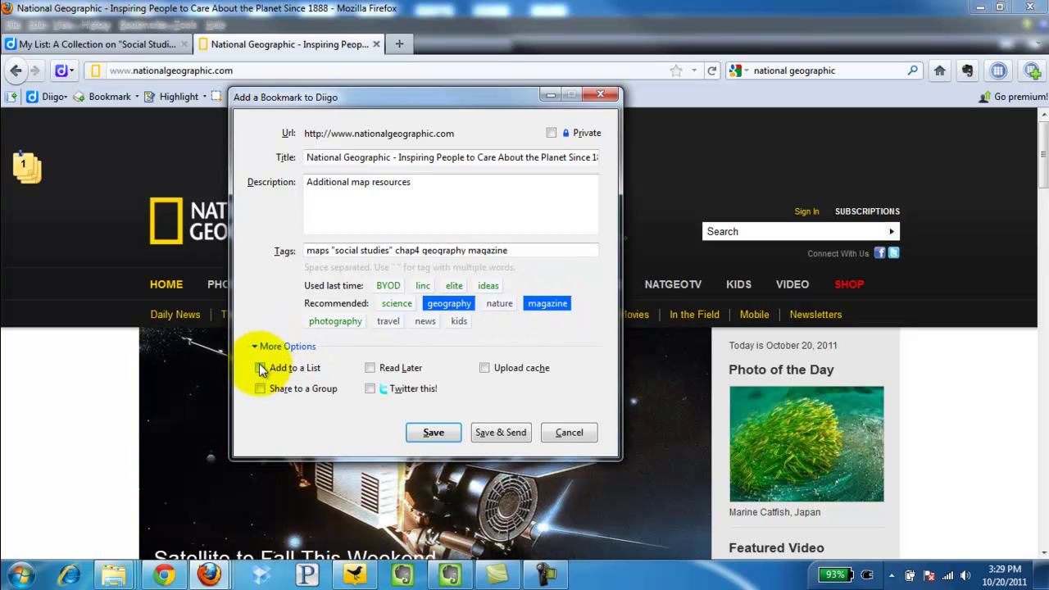
left_click(258, 367)
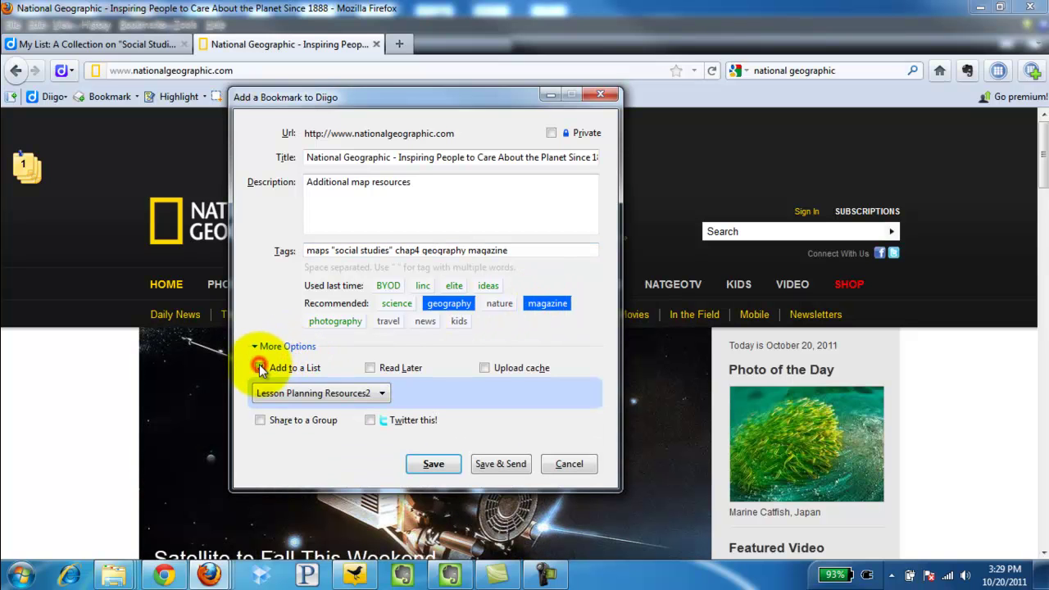
left_click(381, 395)
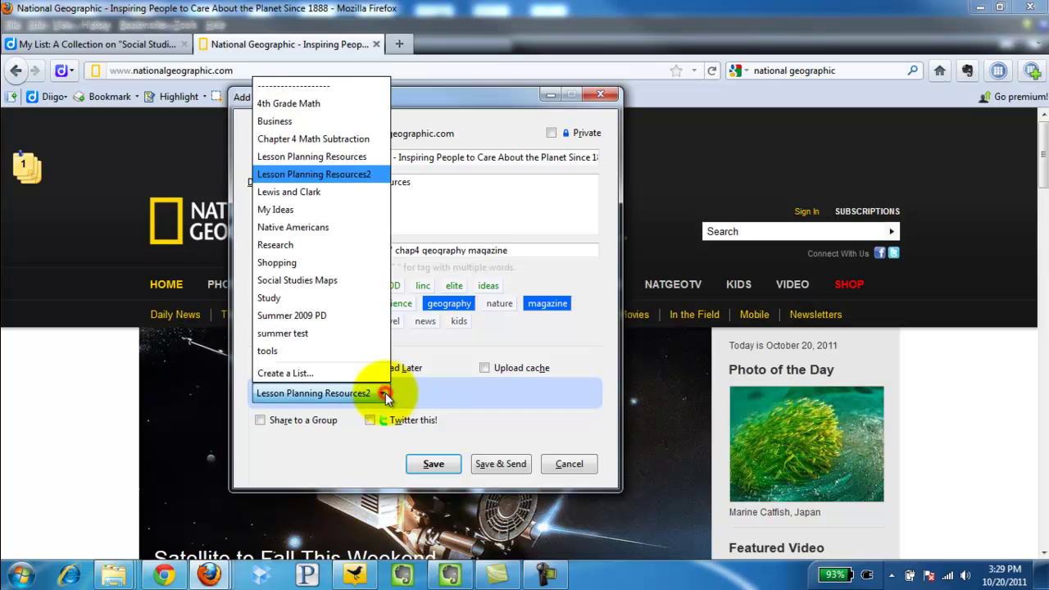
left_click(338, 280)
left_click(435, 463)
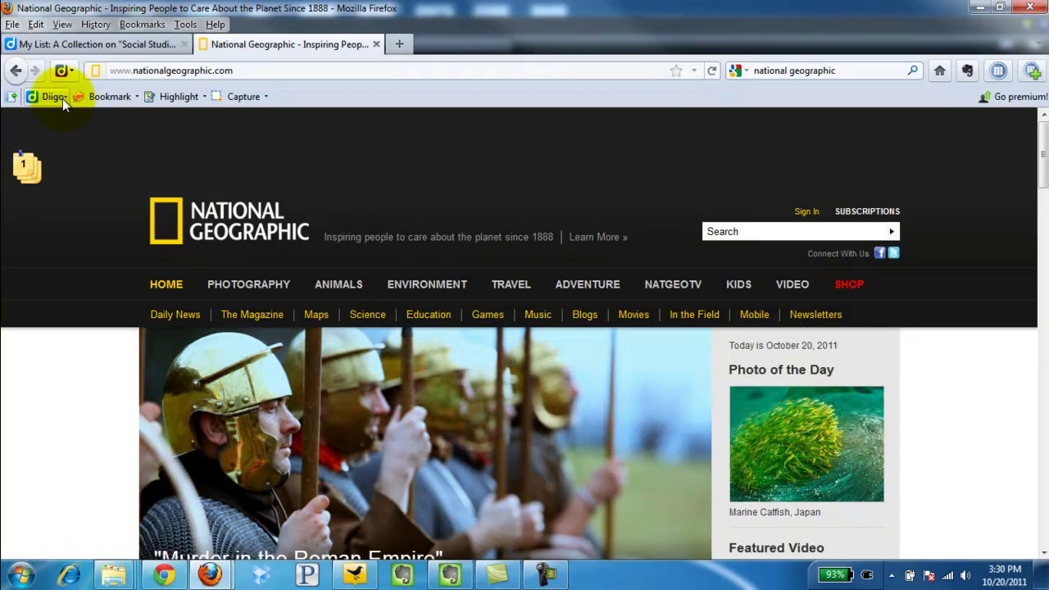
Go to the Social Studies Maps list page from the toolbar's My Lists menu.
left_click(62, 98)
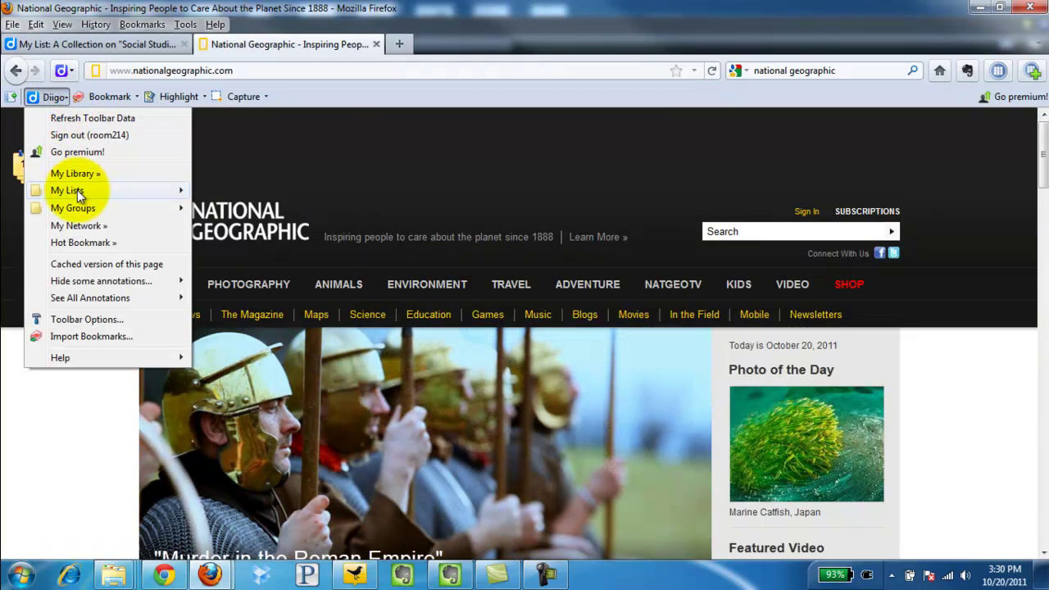
mouse_move(77, 190)
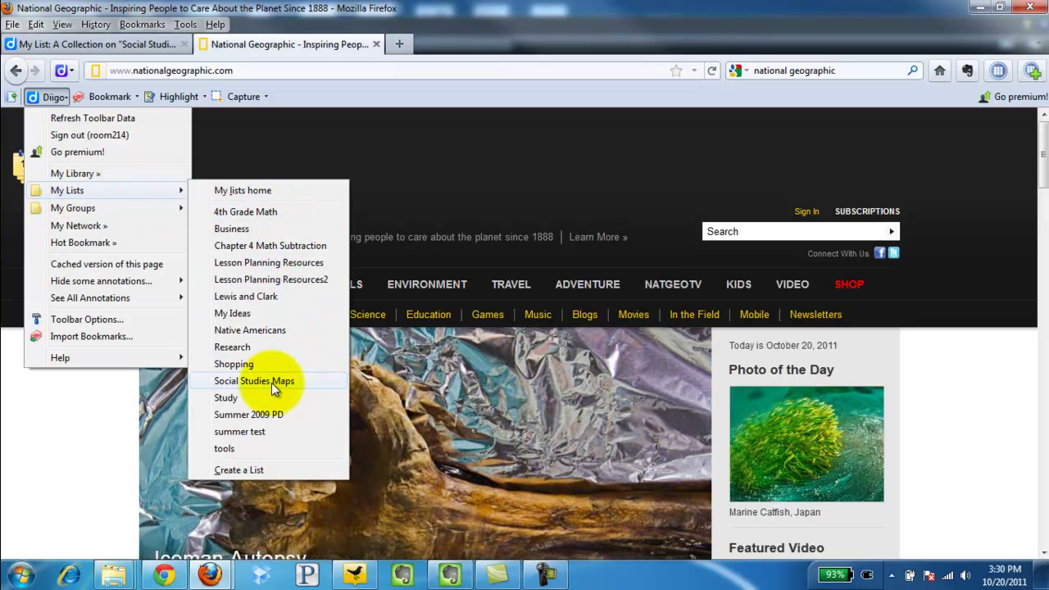
left_click(272, 382)
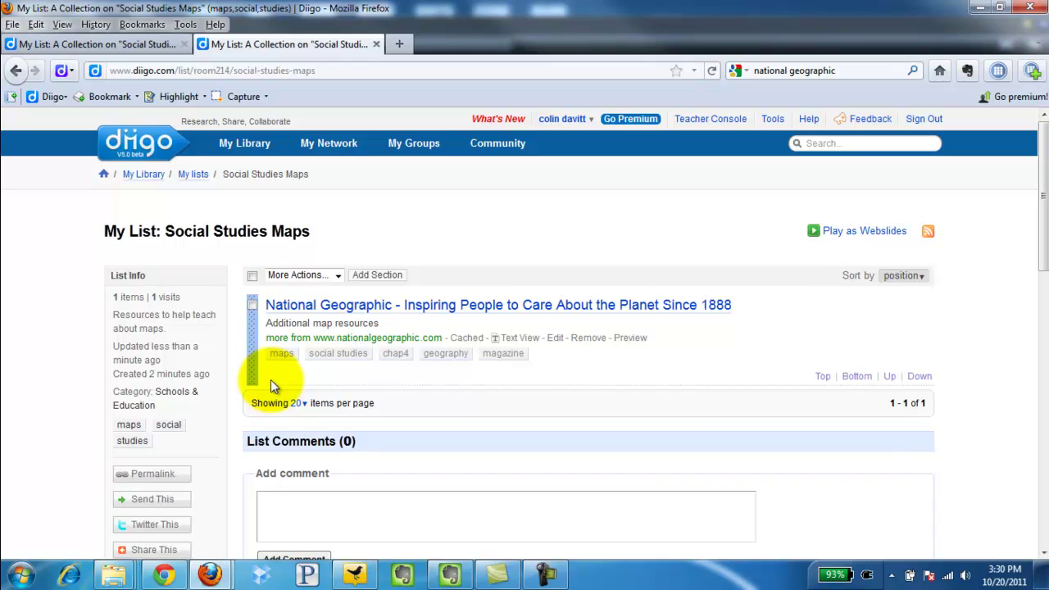